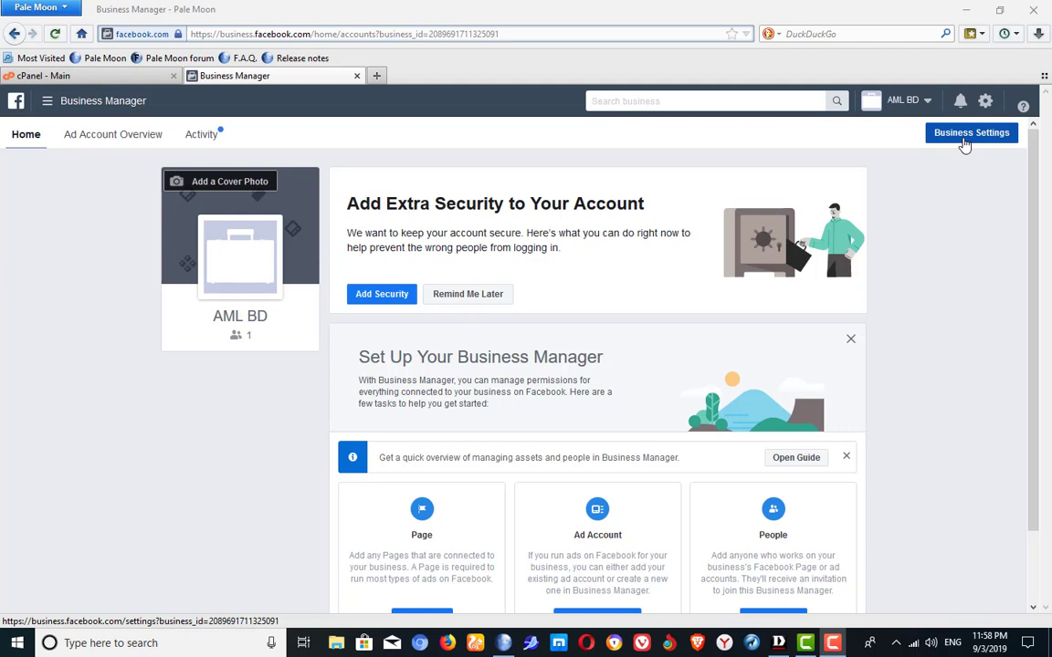
Open the business's settings and show the Domains section under Brand Safety
{"action": "left_click", "coordinate": [964, 144]}
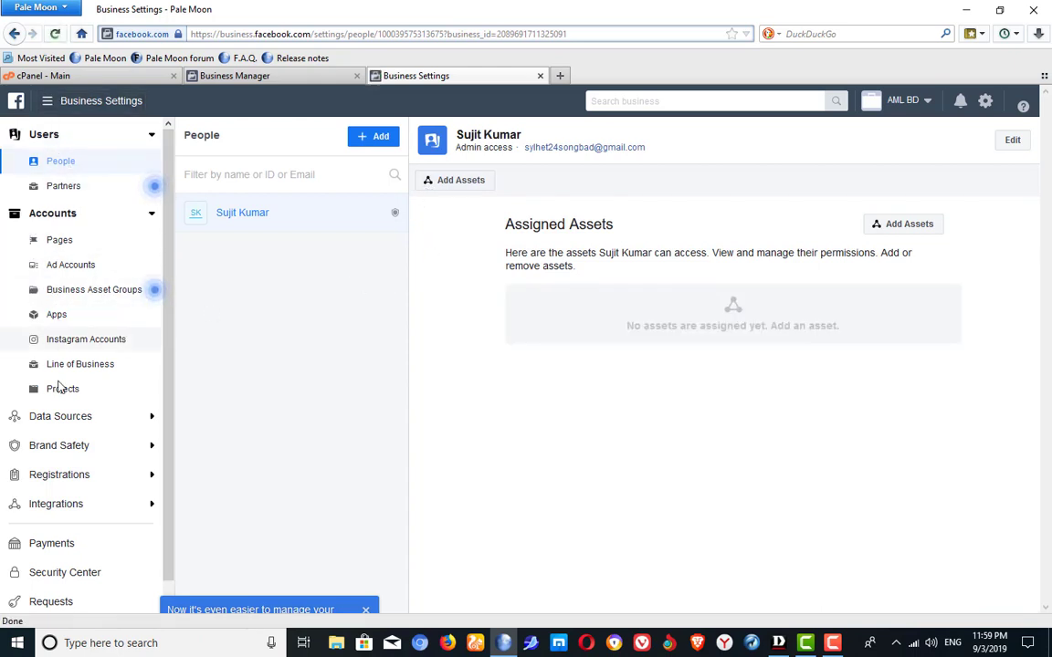
{"action": "scroll", "coordinate": [75, 261], "scroll_direction": "down", "scroll_amount": 1}
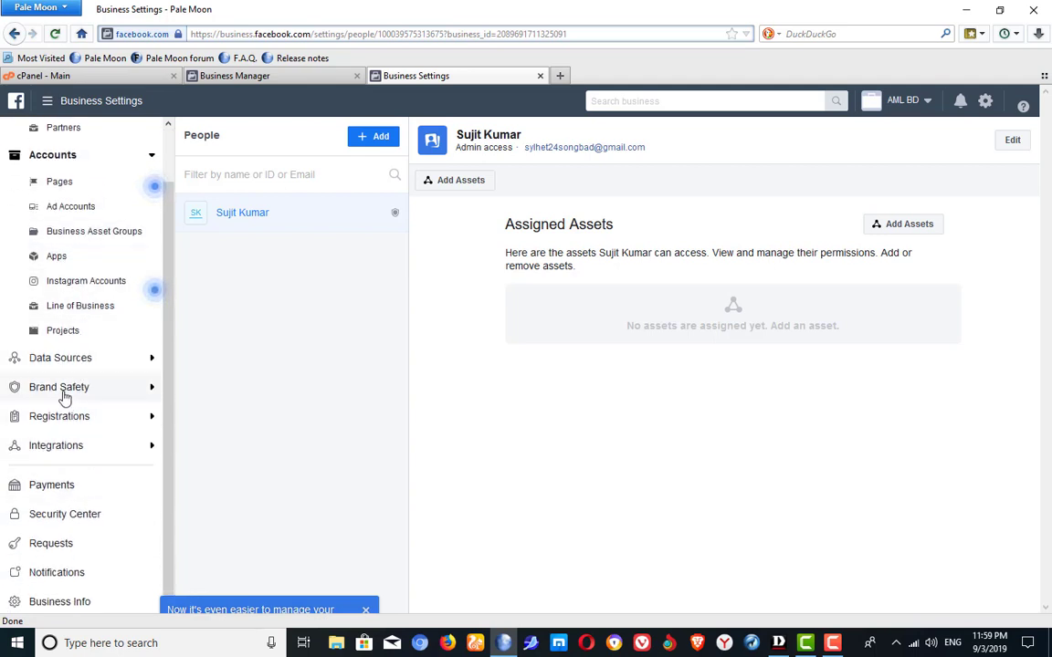
{"action": "key", "text": "ctrl+plus"}
{"action": "key", "text": "ctrl+plus"}
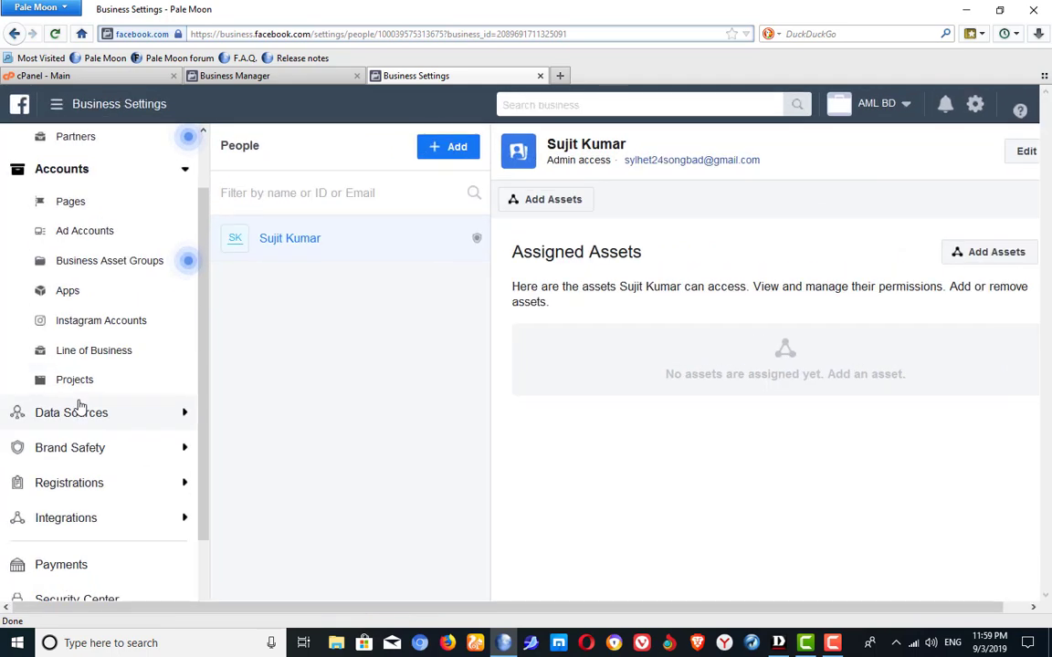
{"action": "scroll", "coordinate": [114, 451], "scroll_direction": "down", "scroll_amount": 1}
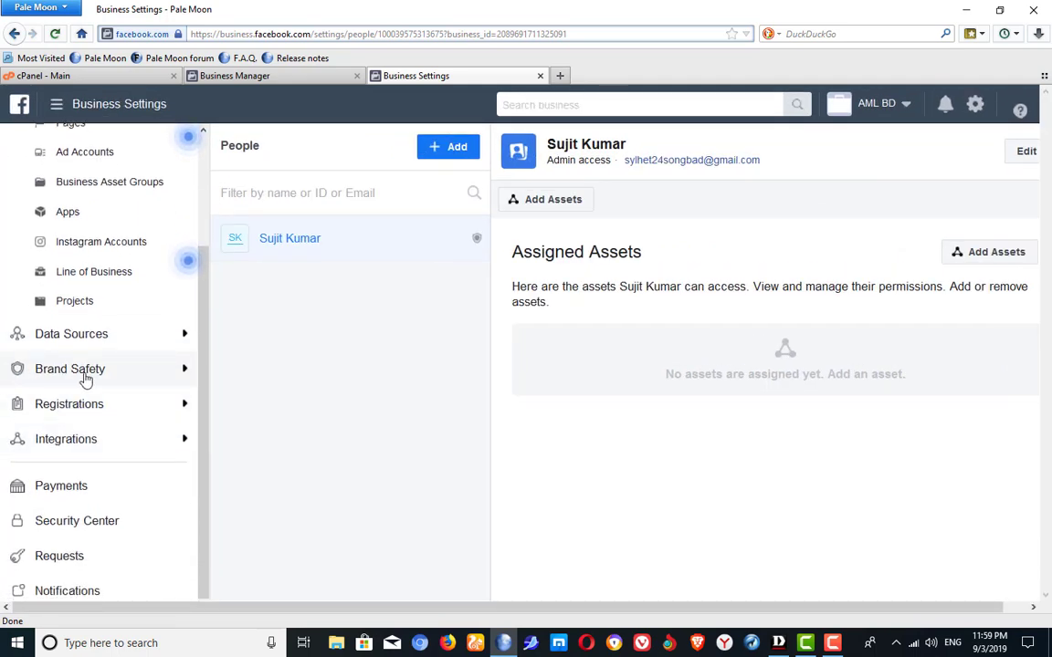
{"action": "left_click", "coordinate": [91, 379]}
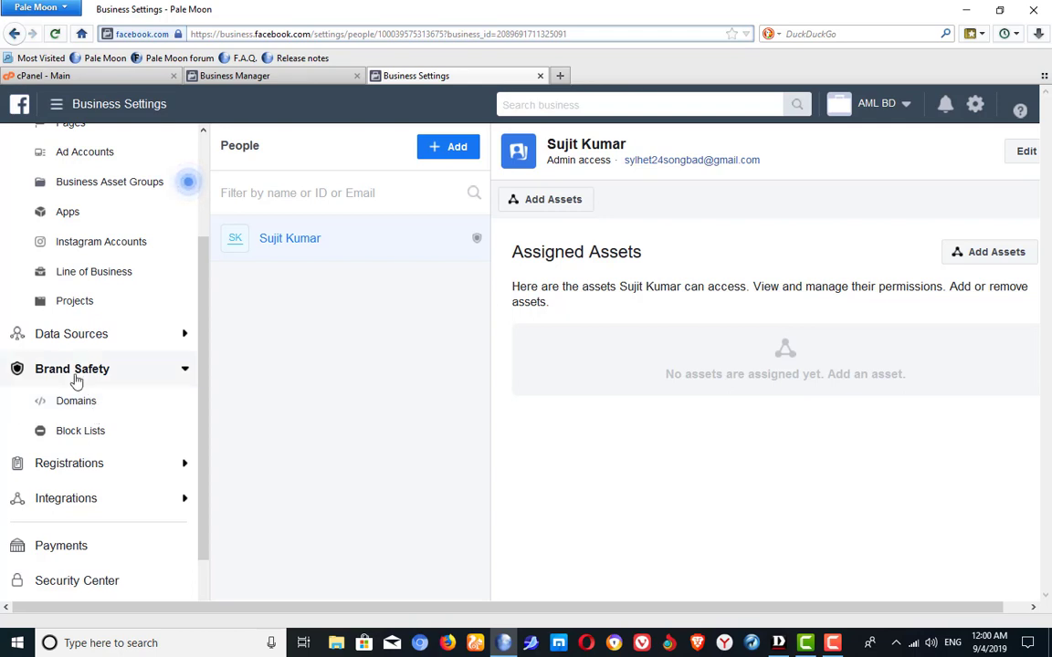
{"action": "left_click", "coordinate": [77, 402]}
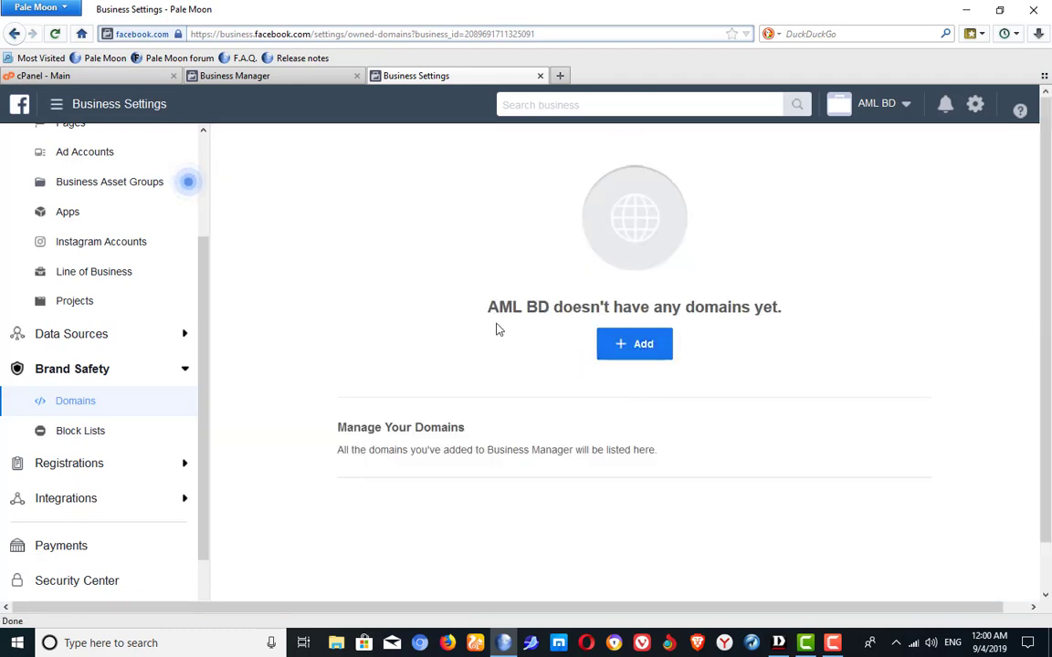
Add the domain documentbd.info to the business
{"action": "left_click_drag", "start_coordinate": [489, 308], "coordinate": [549, 311]}
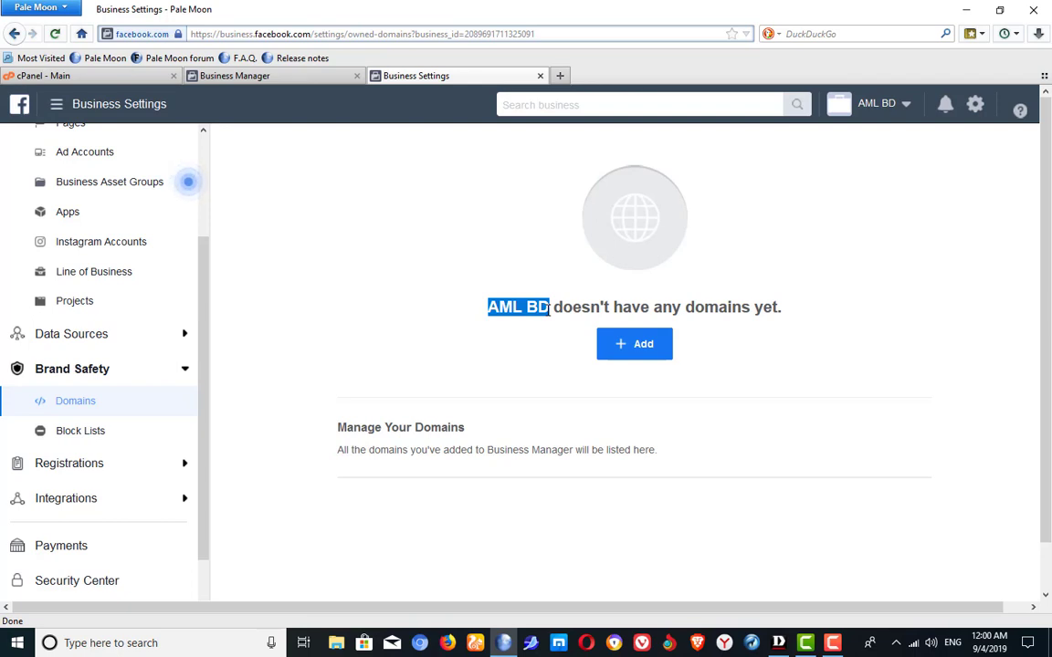
{"action": "left_click", "coordinate": [503, 320]}
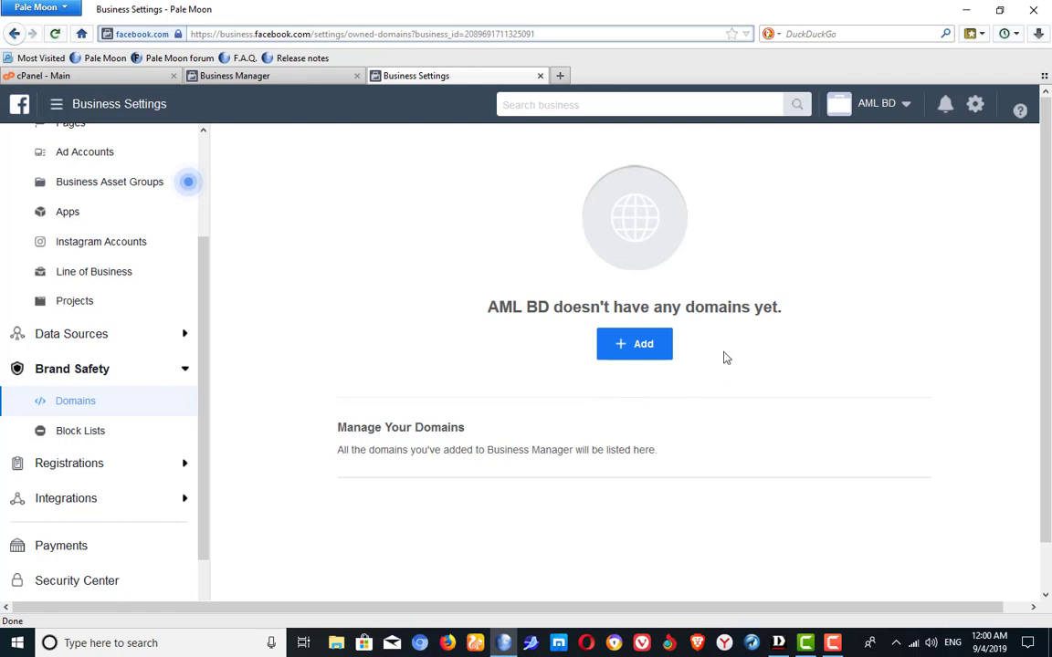
{"action": "left_click", "coordinate": [646, 352]}
{"action": "left_click", "coordinate": [463, 365]}
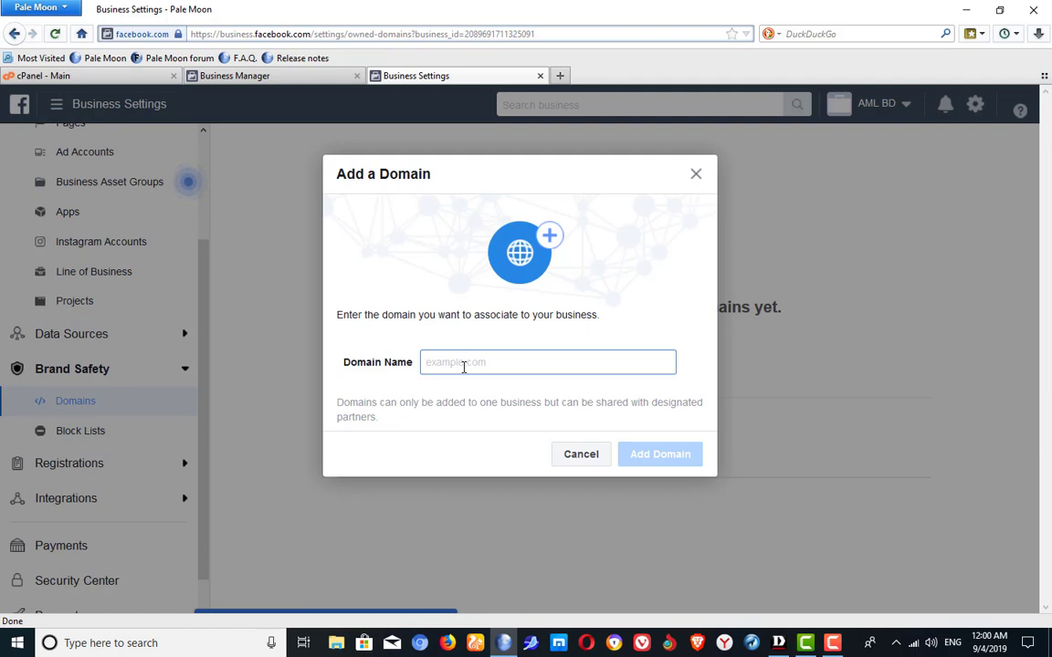
{"action": "type", "text": "doc"}
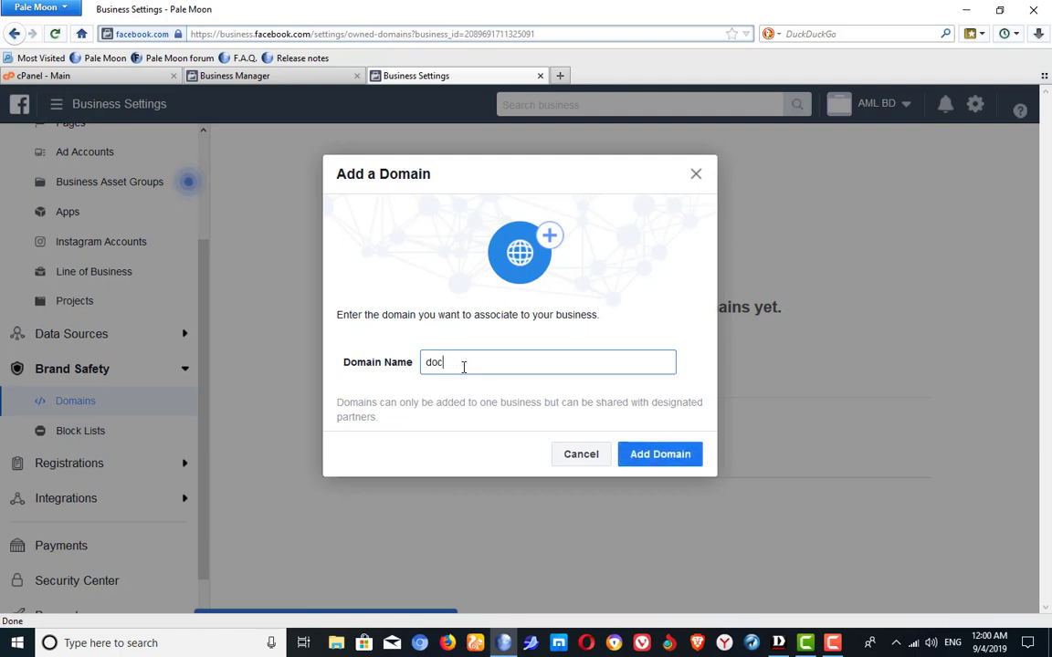
{"action": "type", "text": "umentbd.info"}
{"action": "left_click", "coordinate": [672, 464]}
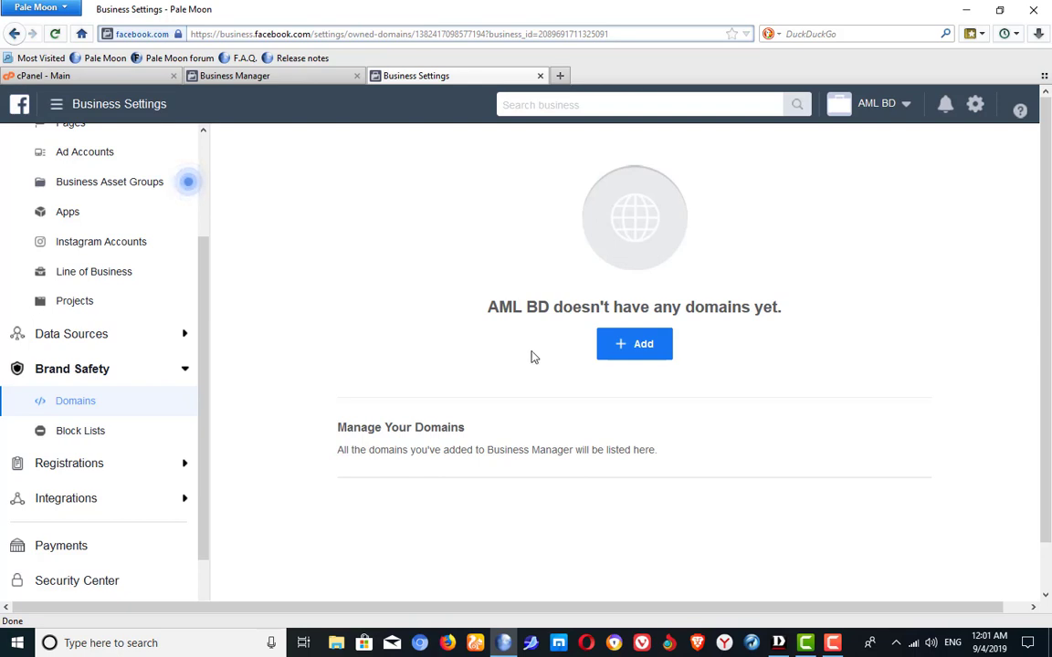
Reload the domains page and dismiss the tip about personal notification settings
{"action": "scroll", "coordinate": [525, 352], "scroll_direction": "down", "scroll_amount": 2}
{"action": "scroll", "coordinate": [521, 348], "scroll_direction": "up", "scroll_amount": 2}
{"action": "right_click", "coordinate": [357, 248]}
{"action": "left_click", "coordinate": [393, 280]}
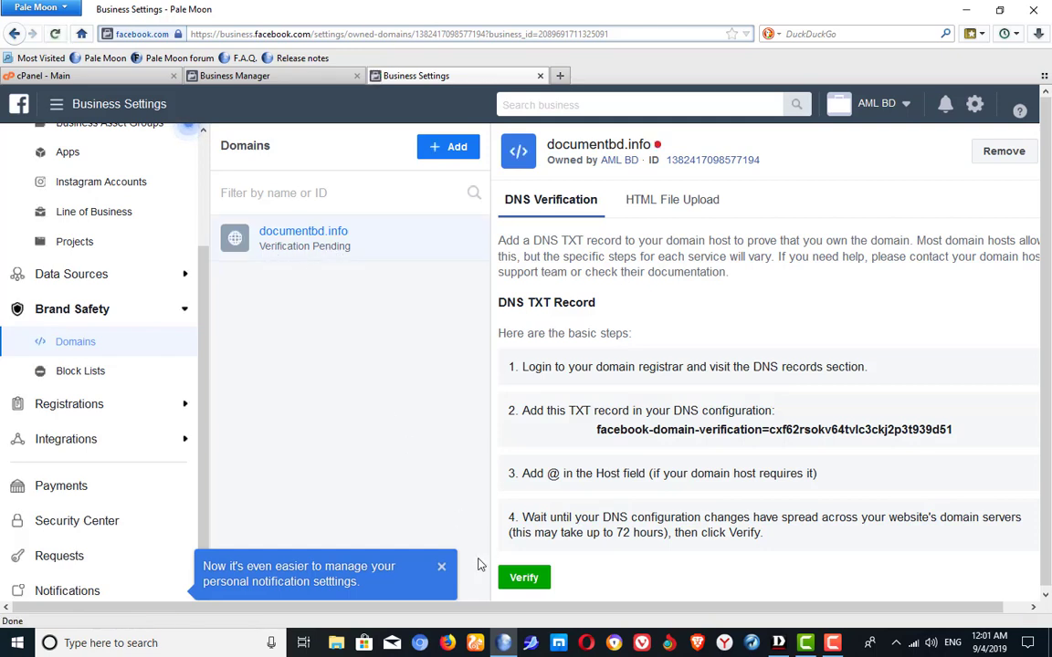
{"action": "left_click", "coordinate": [442, 569]}
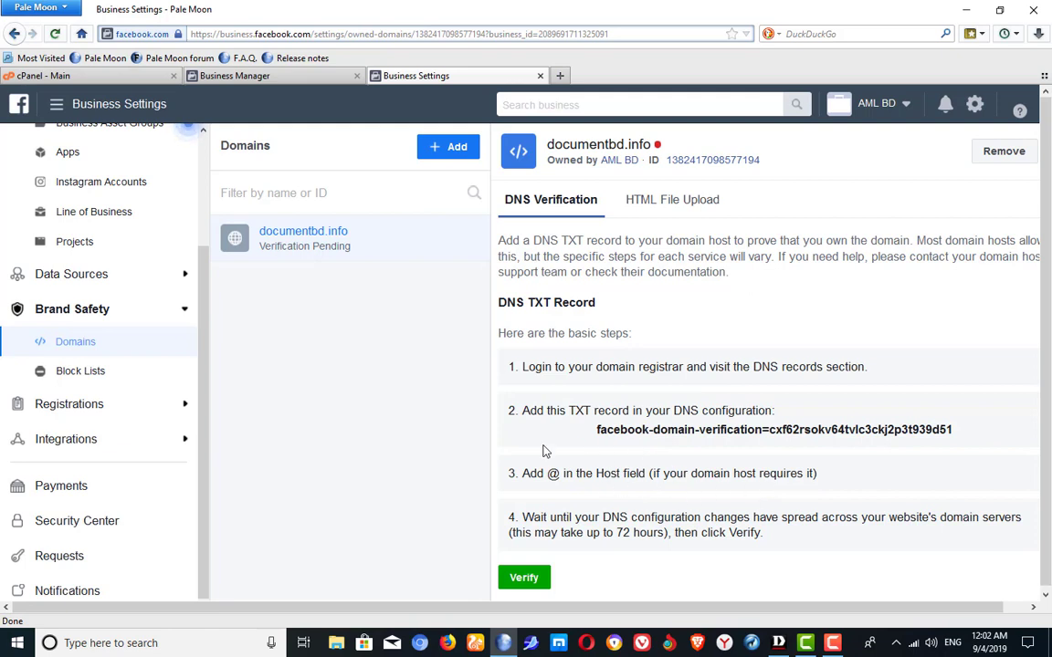
Choose HTML File Upload as the verification method for documentbd.info and save the HTML verification file to the Desktop
{"action": "left_click", "coordinate": [673, 203]}
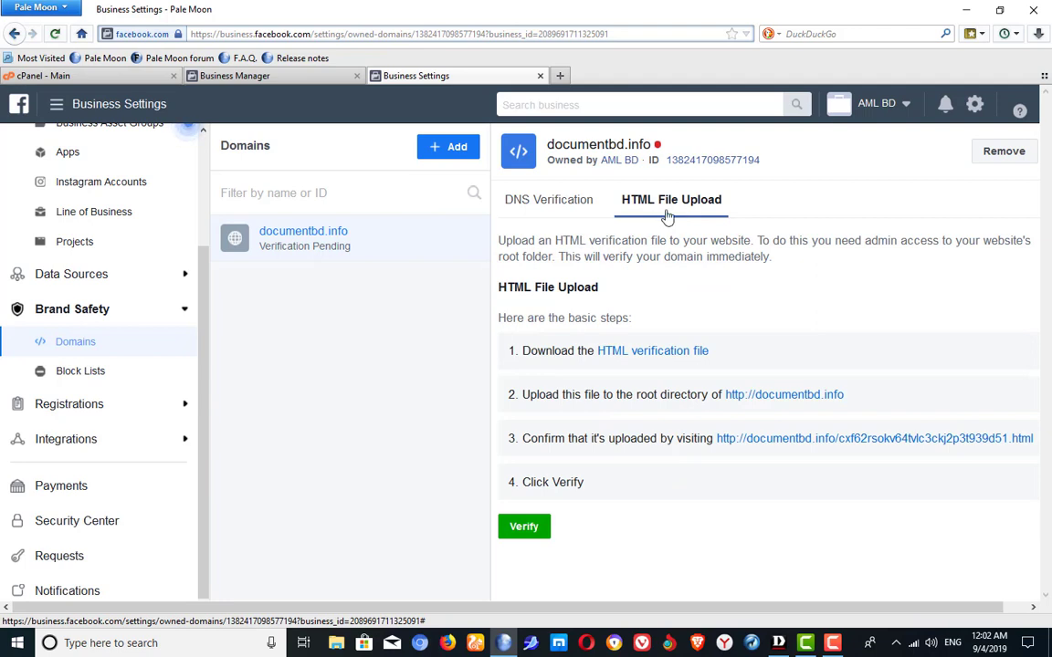
{"action": "left_click", "coordinate": [681, 356]}
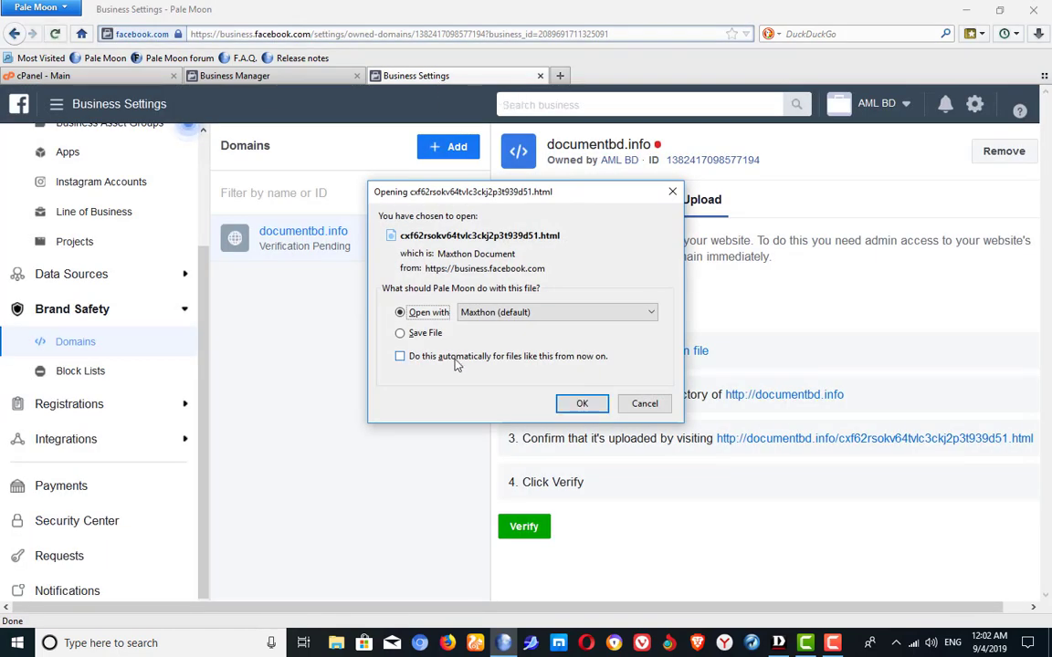
{"action": "left_click", "coordinate": [411, 334]}
{"action": "left_click", "coordinate": [583, 403]}
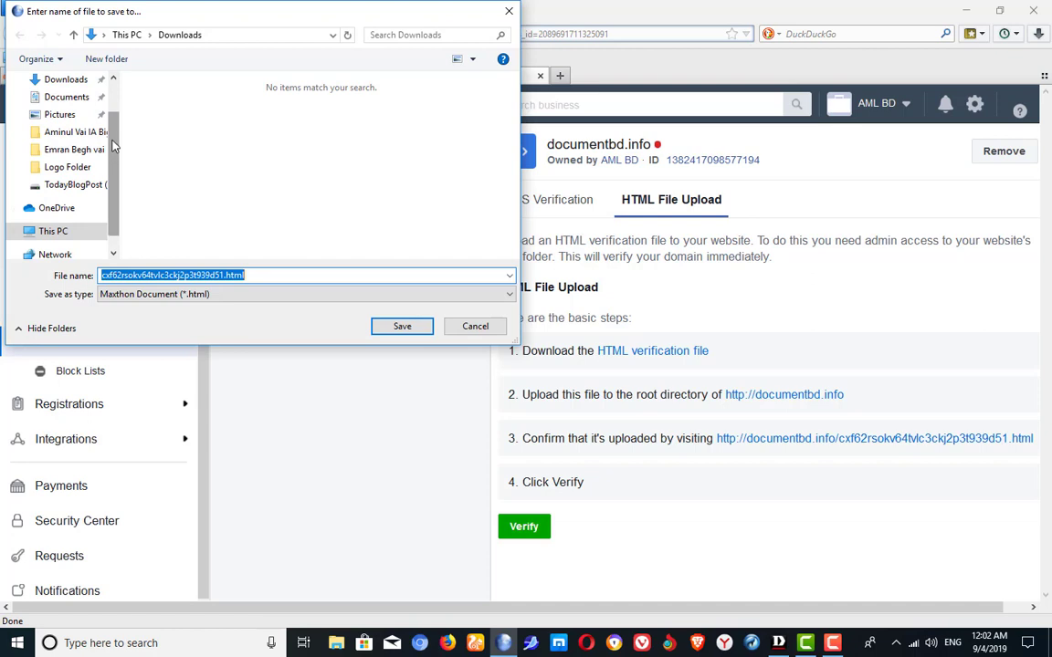
{"action": "left_click_drag", "start_coordinate": [114, 144], "coordinate": [113, 103]}
{"action": "left_click", "coordinate": [66, 110]}
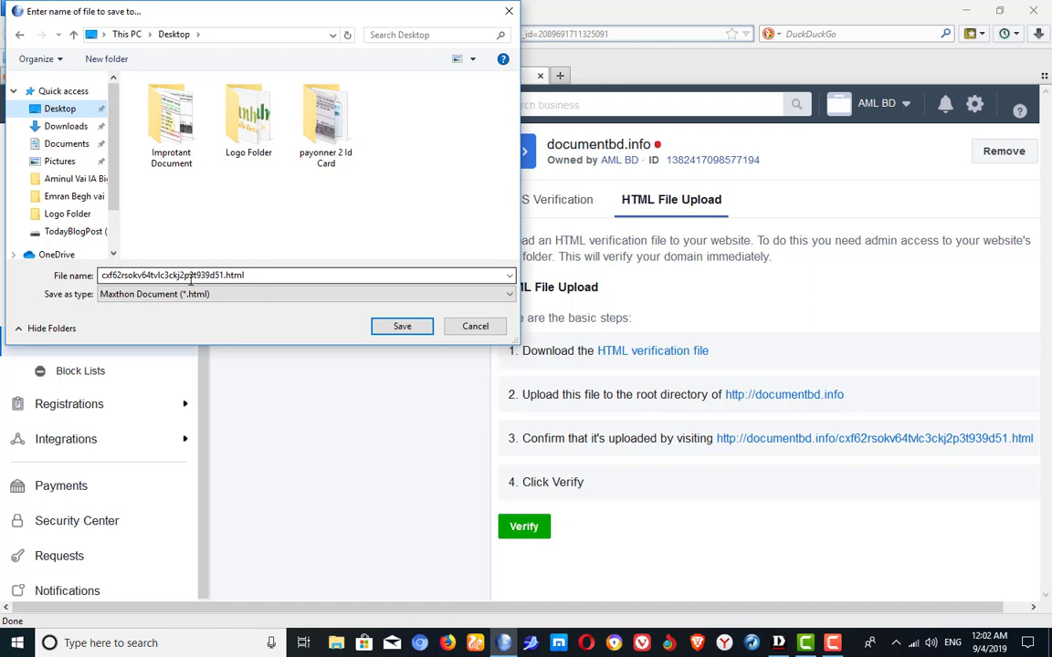
{"action": "left_click", "coordinate": [399, 327]}
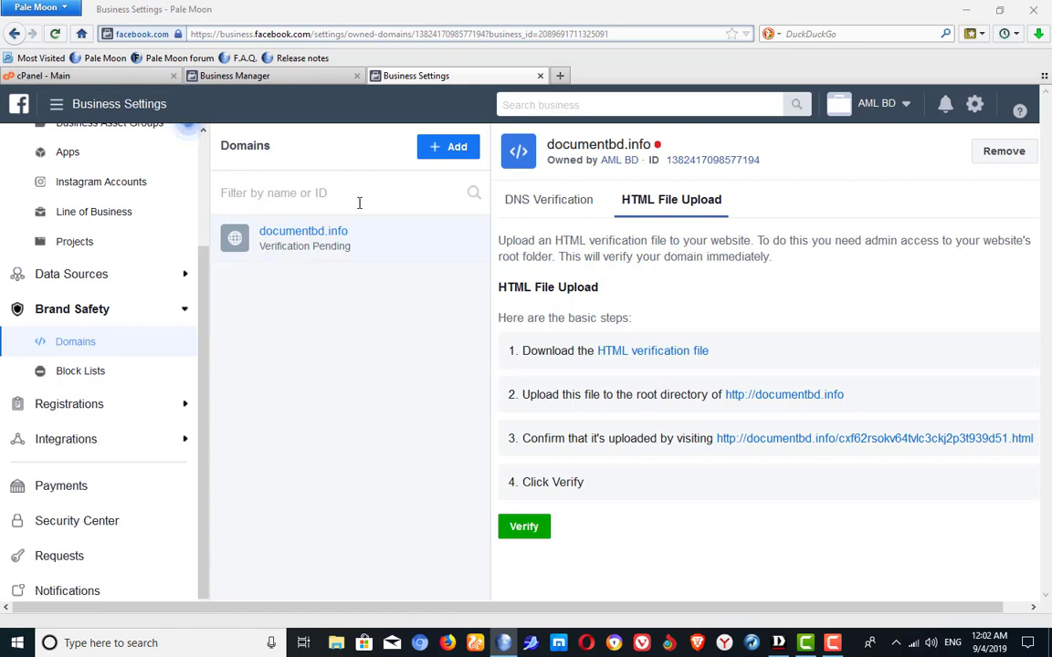
Switch to cPanel and open the public_html folder in File Manager
{"action": "left_click", "coordinate": [61, 73]}
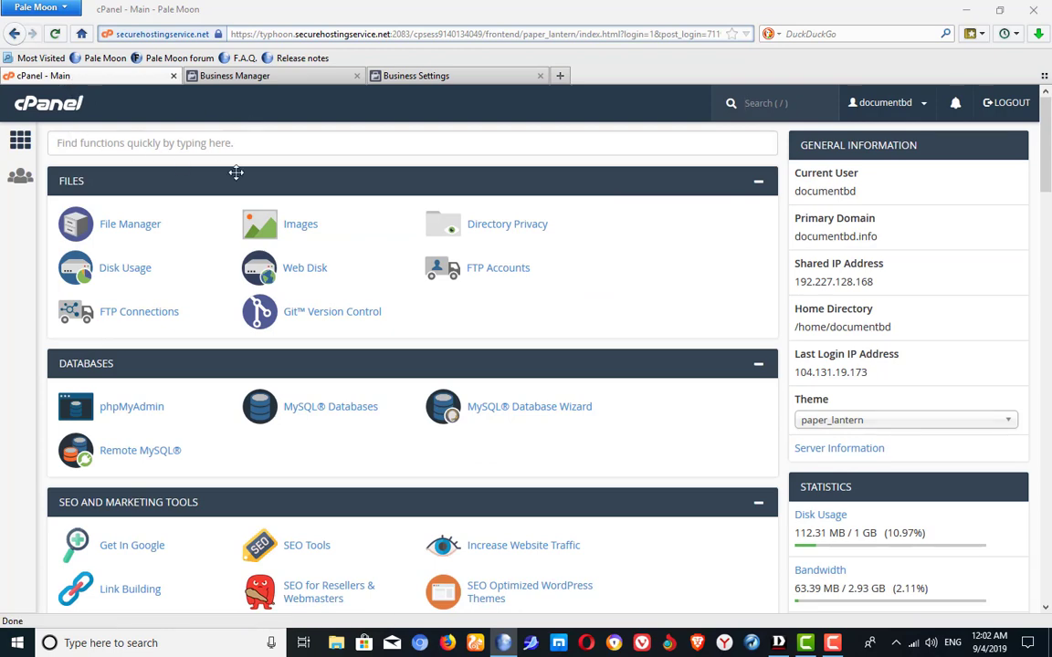
{"action": "left_click", "coordinate": [142, 237]}
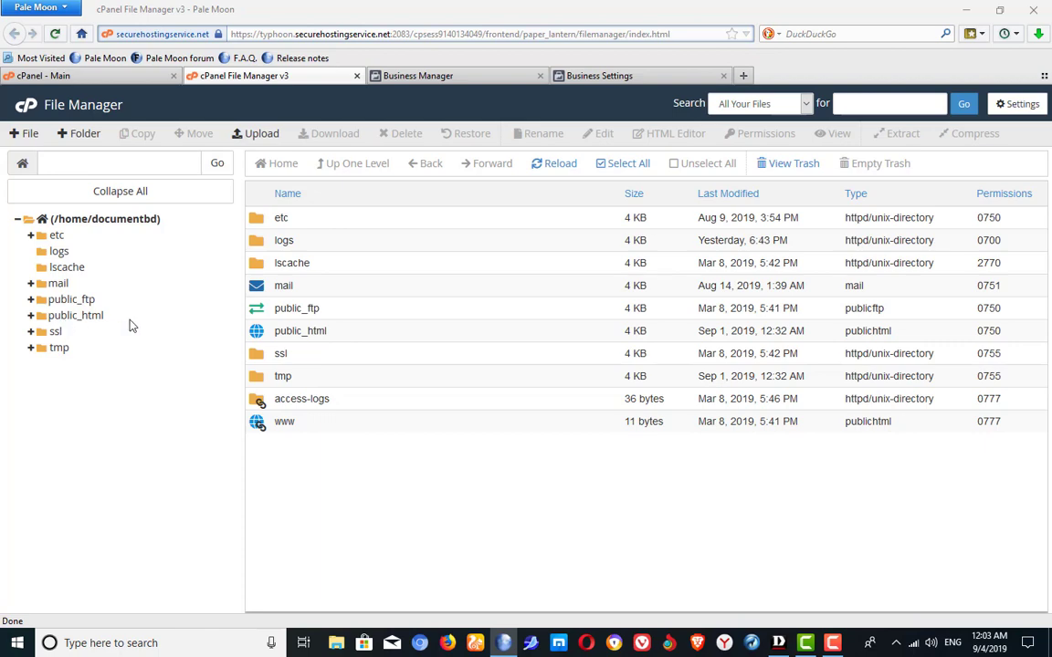
{"action": "left_click", "coordinate": [55, 317]}
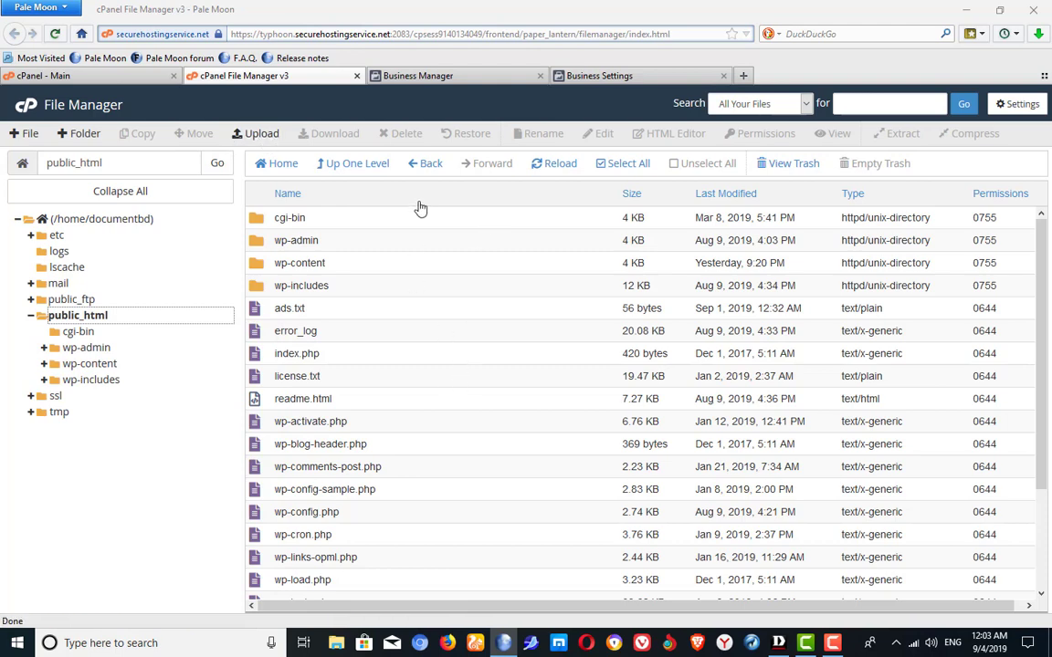
{"action": "left_click", "coordinate": [618, 73]}
{"action": "left_click", "coordinate": [644, 351]}
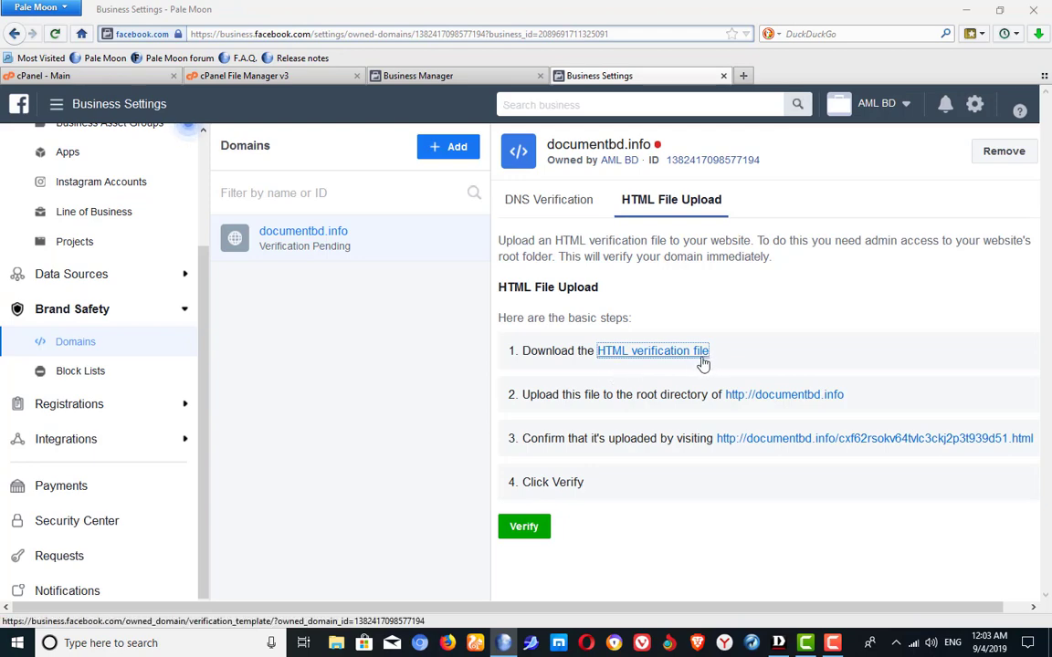
{"action": "left_click", "coordinate": [242, 77]}
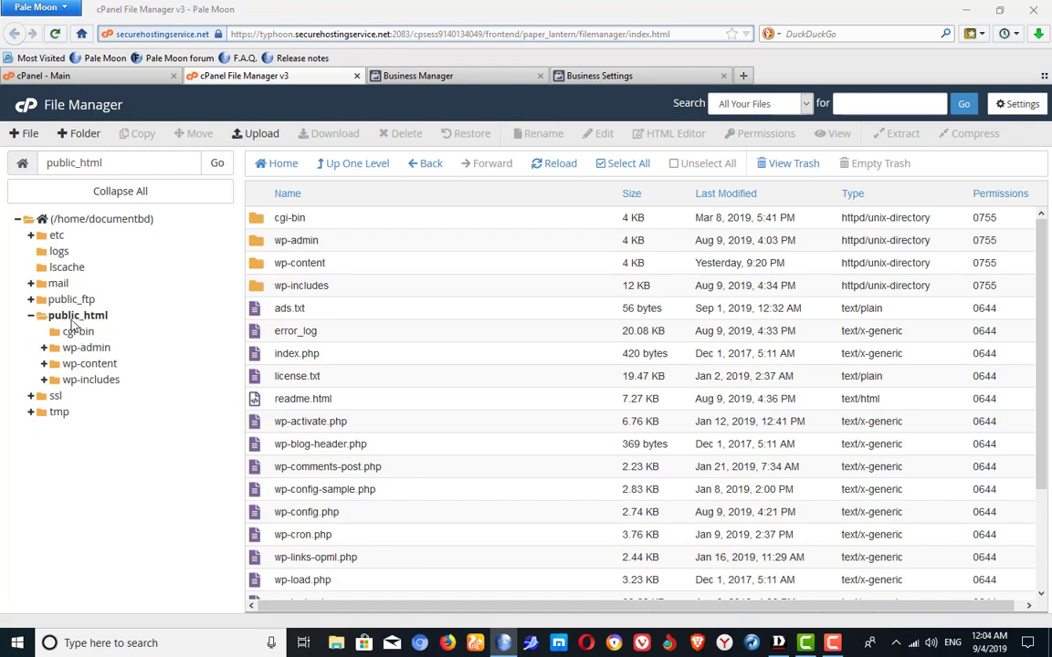
Upload the HTML verification file from the Desktop to public_html and return to the folder listing
{"action": "left_click", "coordinate": [254, 135]}
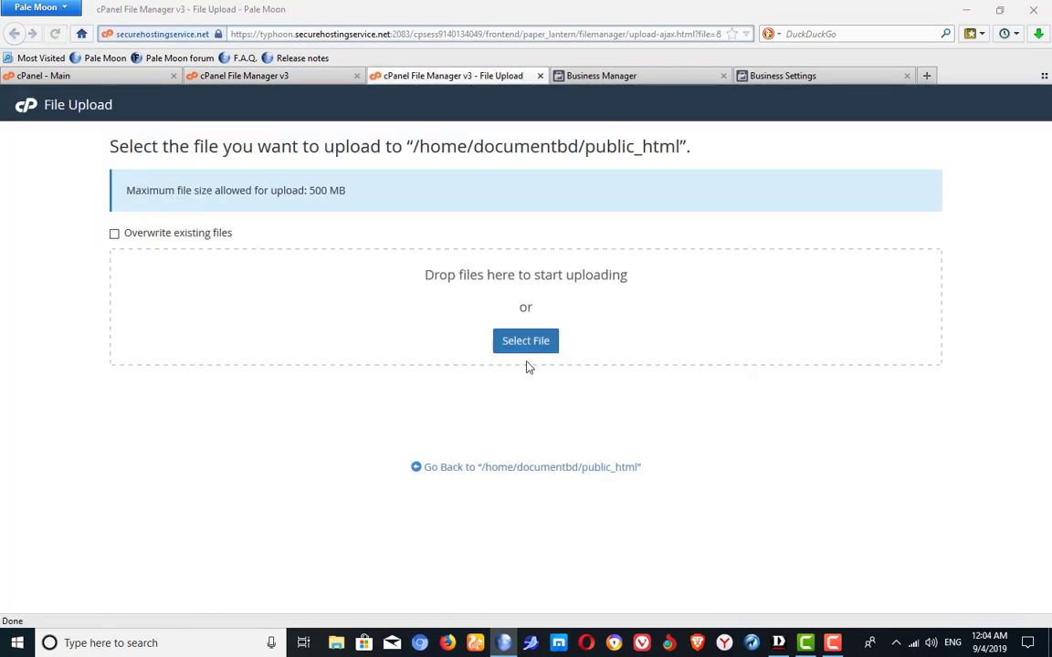
{"action": "left_click", "coordinate": [534, 353]}
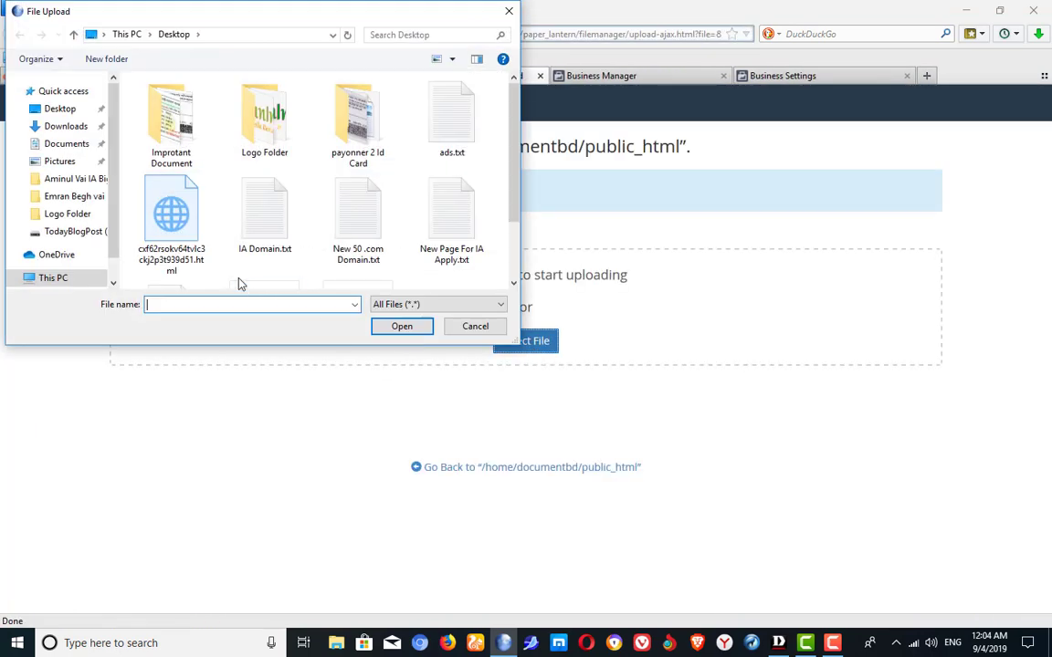
{"action": "left_click", "coordinate": [81, 114]}
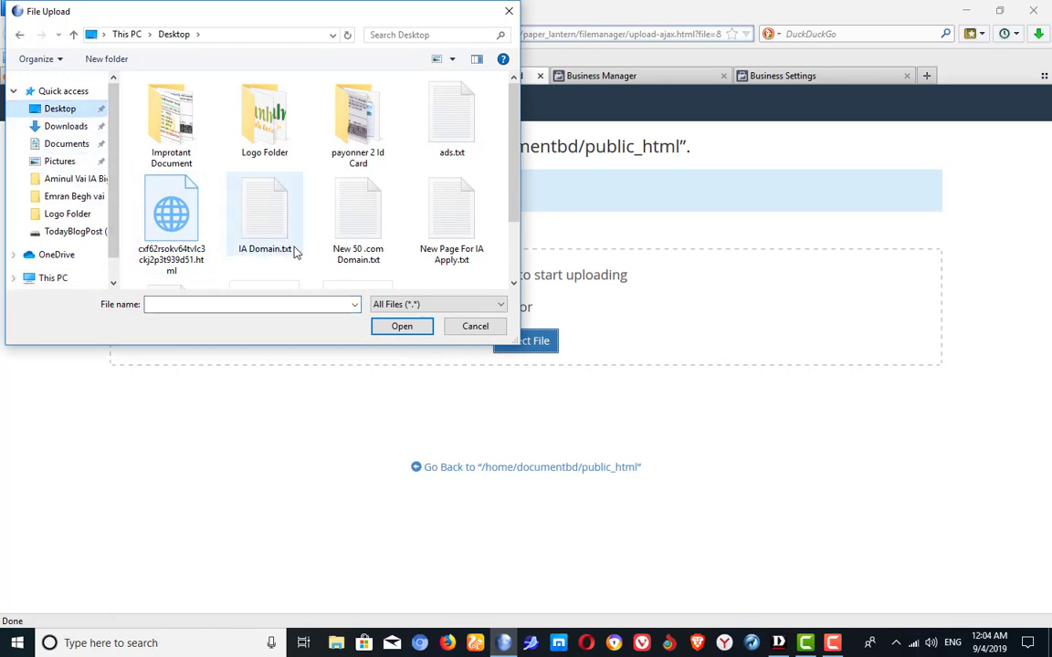
{"action": "scroll", "coordinate": [519, 191], "scroll_direction": "down", "scroll_amount": 1}
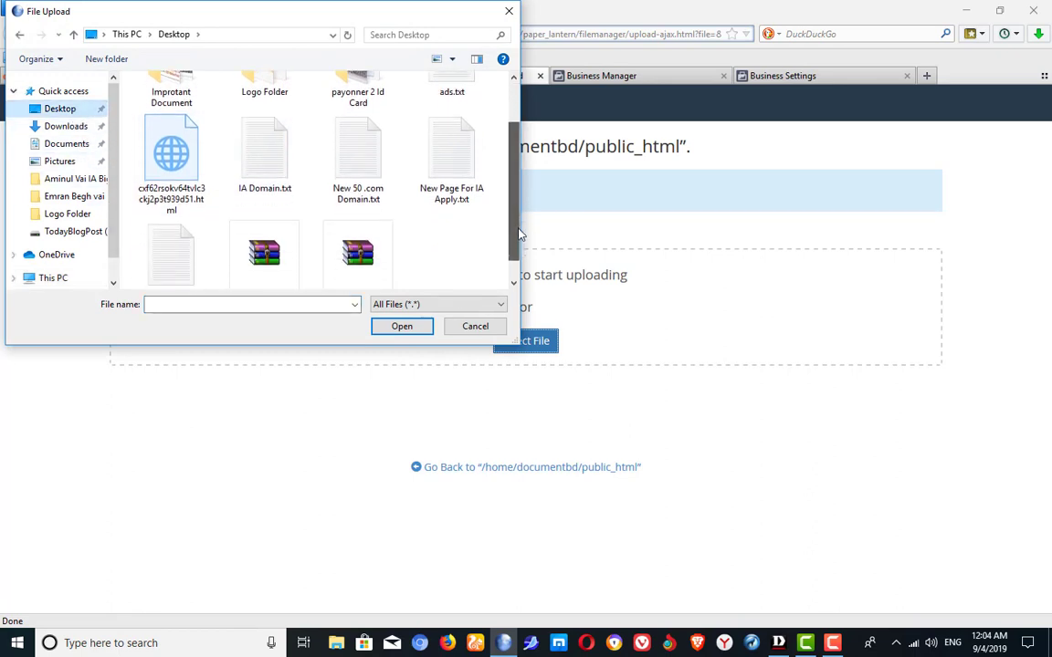
{"action": "left_click", "coordinate": [179, 171]}
{"action": "left_click", "coordinate": [402, 327]}
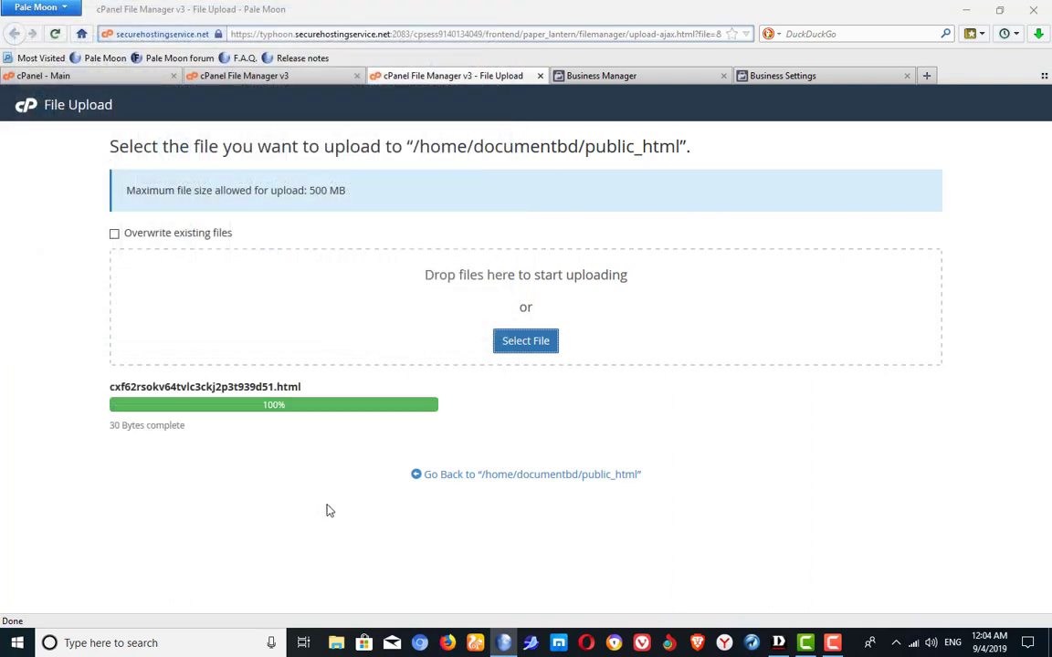
{"action": "left_click", "coordinate": [542, 476]}
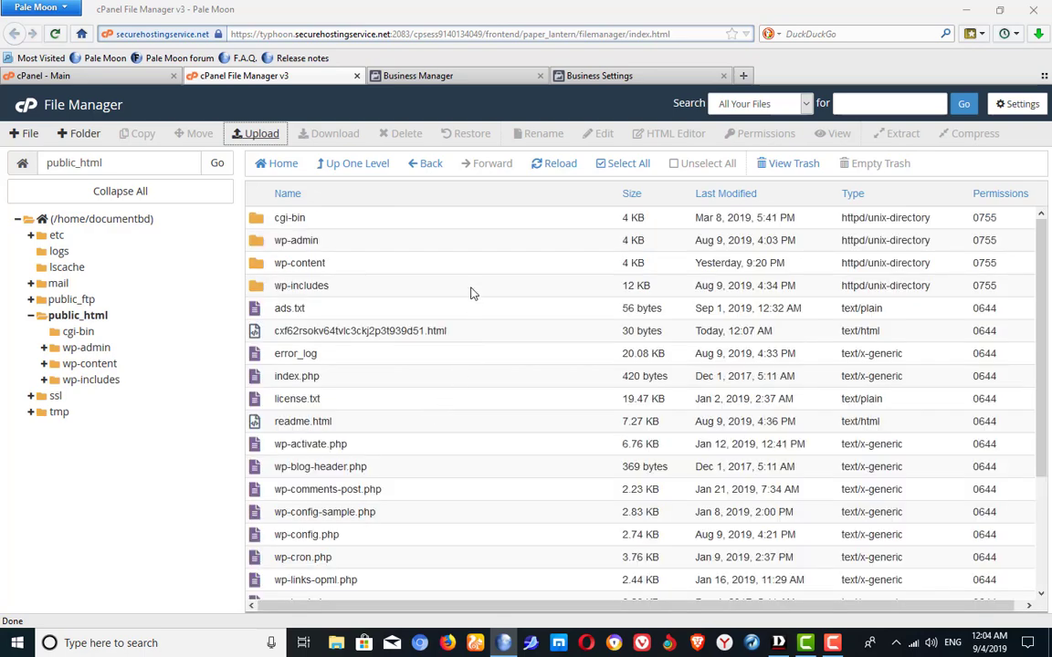
Return to Business Settings and visit the verification file's link on documentbd.info to check the upload
{"action": "left_click", "coordinate": [598, 76]}
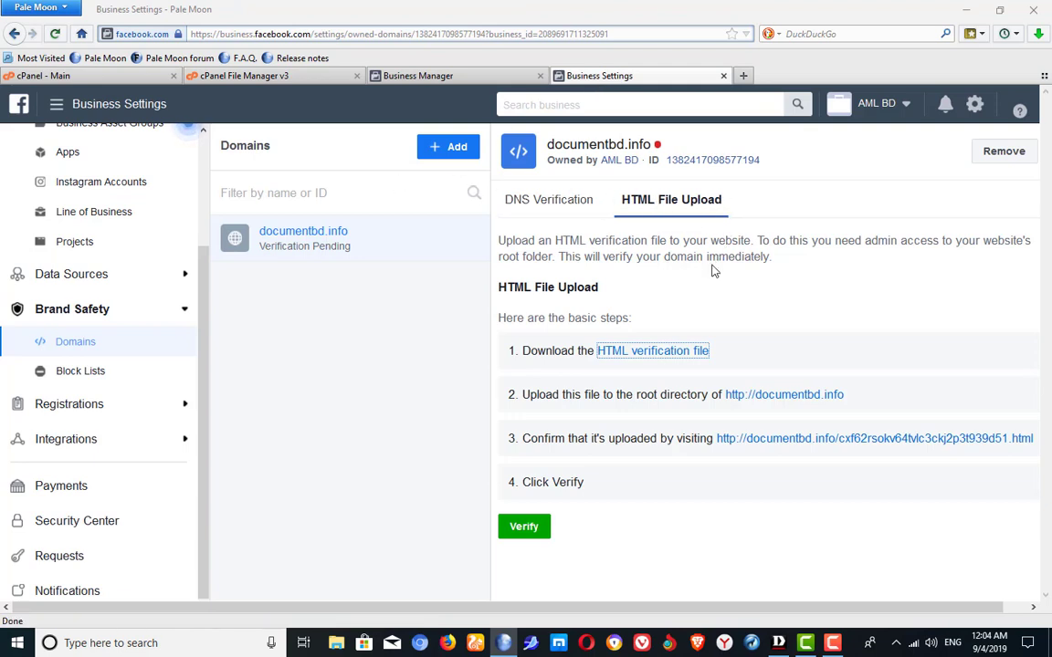
{"action": "left_click", "coordinate": [659, 322]}
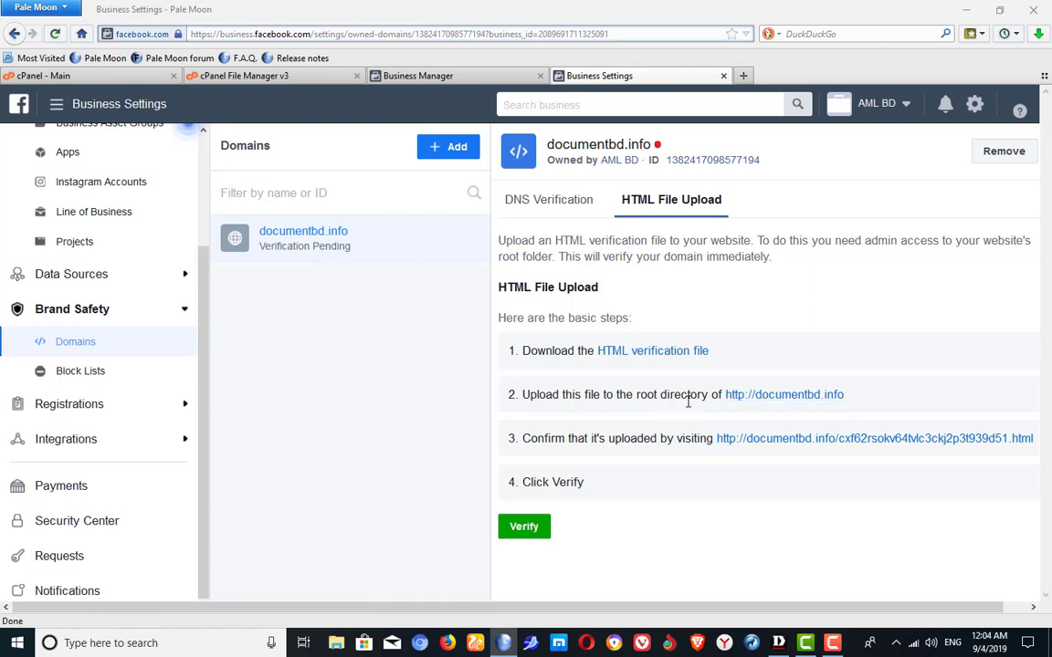
{"action": "left_click_drag", "start_coordinate": [723, 607], "coordinate": [807, 602]}
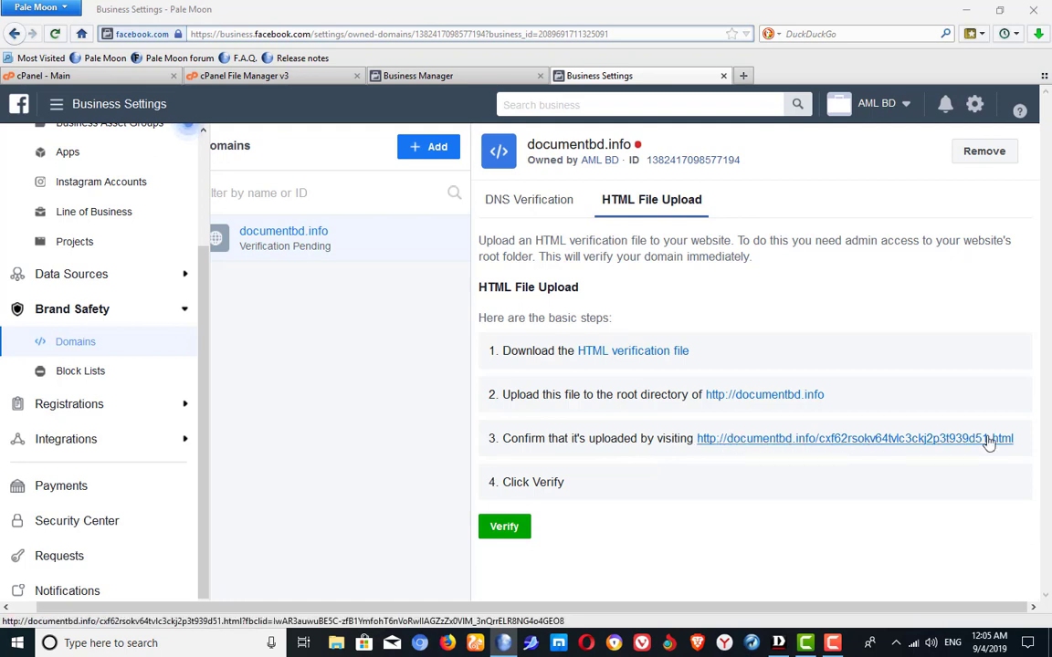
{"action": "left_click", "coordinate": [888, 442]}
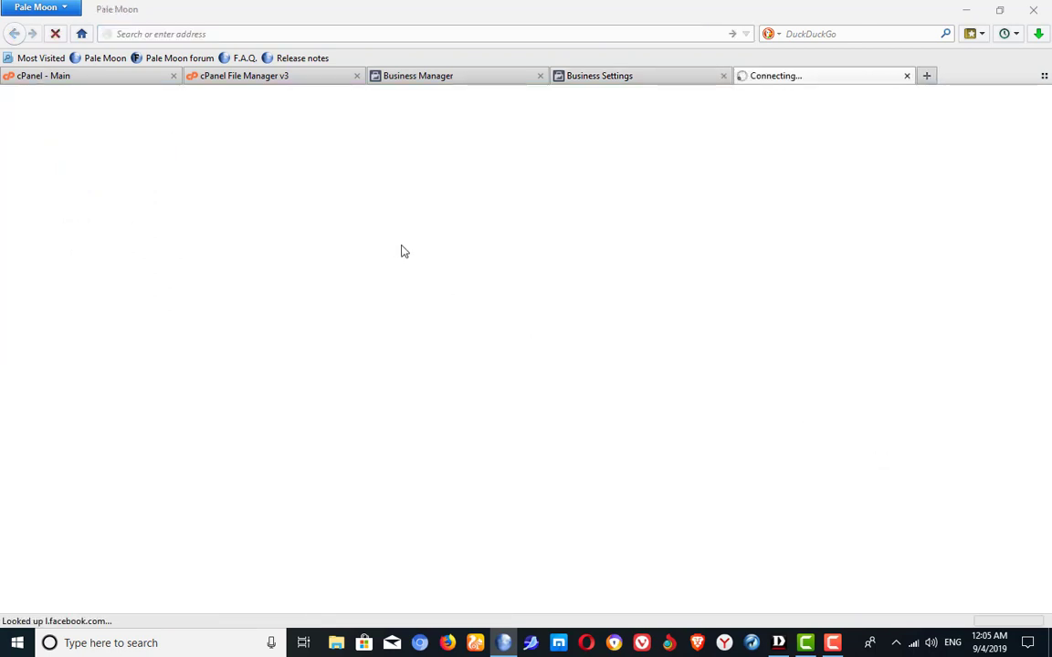
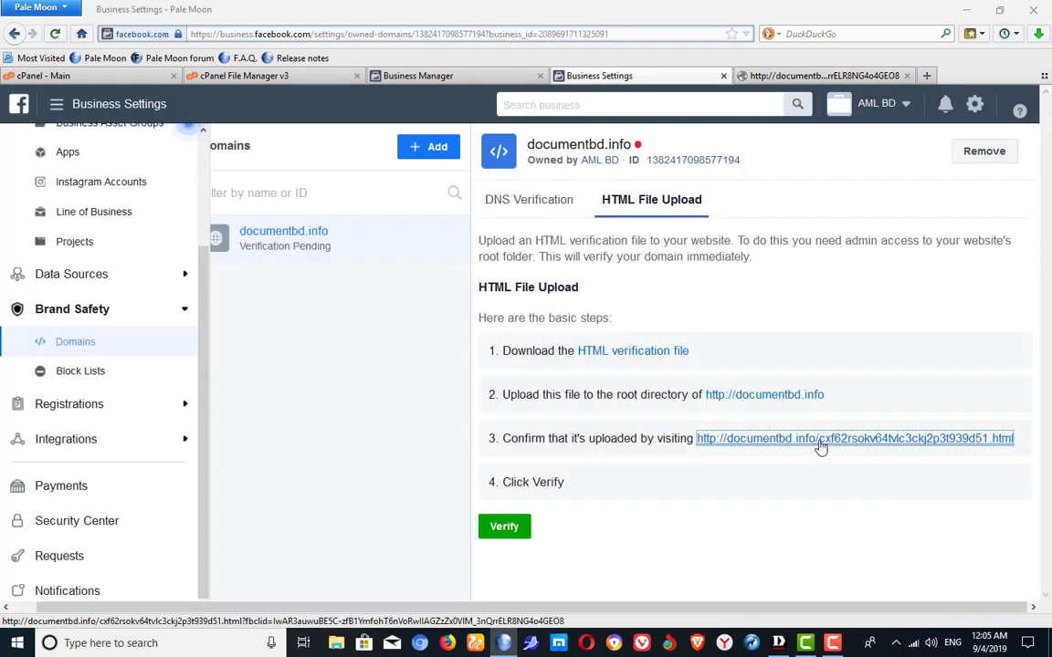
{"action": "left_click", "coordinate": [849, 76]}
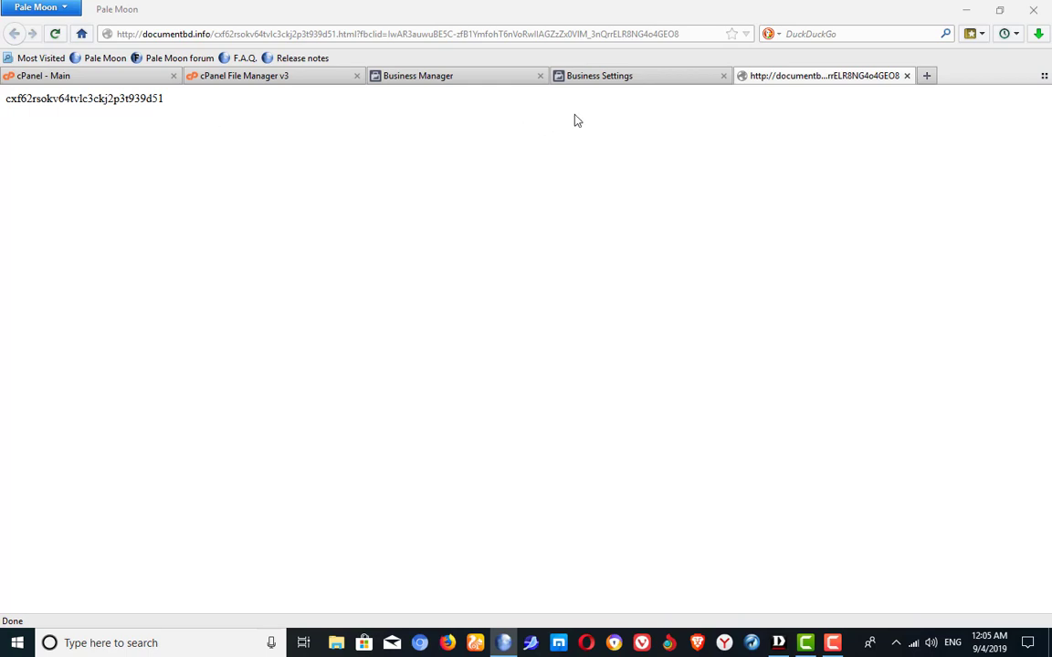
Verify the documentbd.info domain in Business Settings and close the confirmation dialog
{"action": "left_click", "coordinate": [608, 79]}
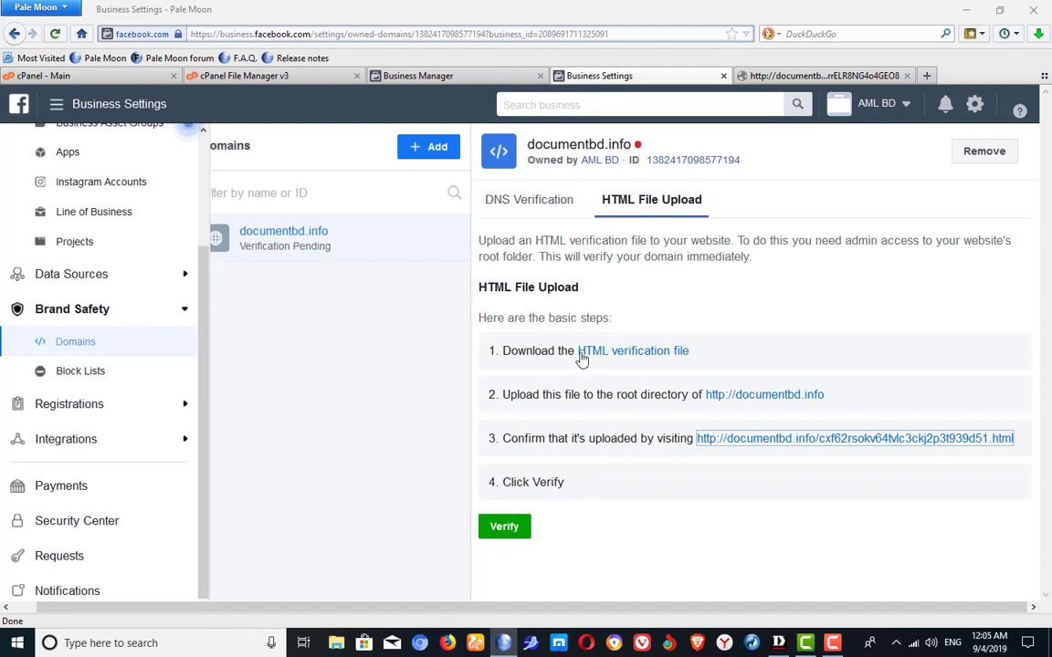
{"action": "left_click", "coordinate": [543, 443]}
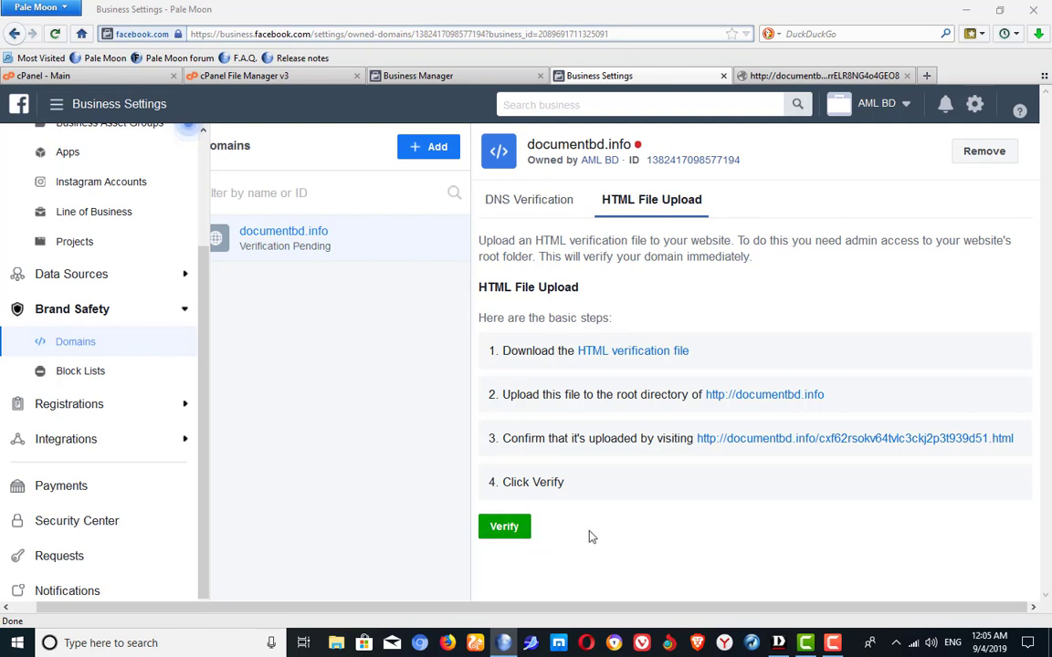
{"action": "left_click", "coordinate": [519, 535]}
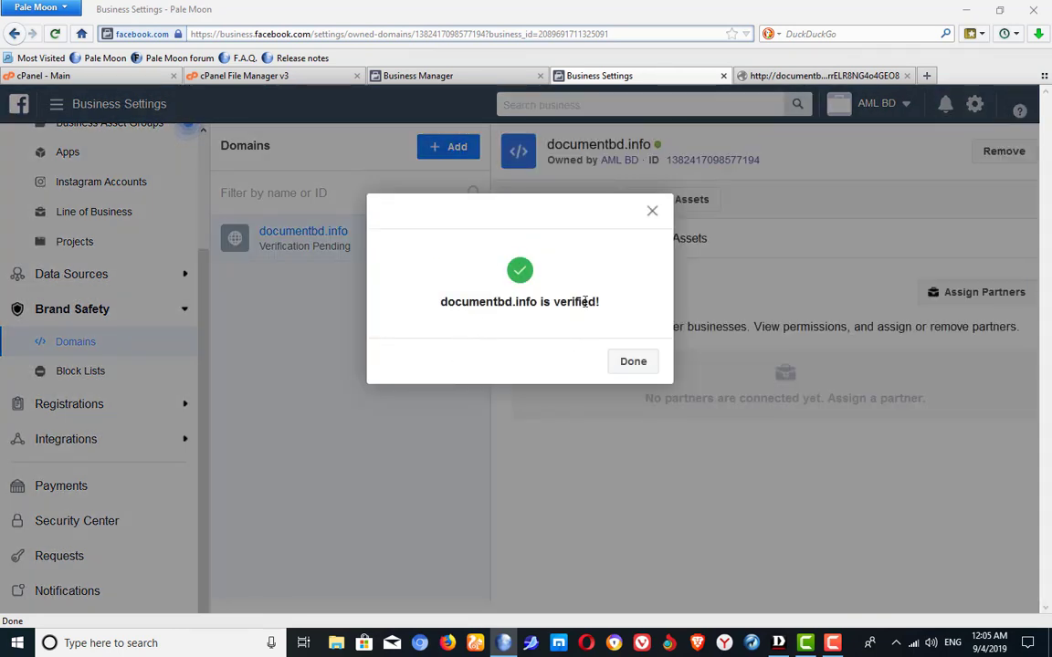
{"action": "left_click", "coordinate": [633, 363]}
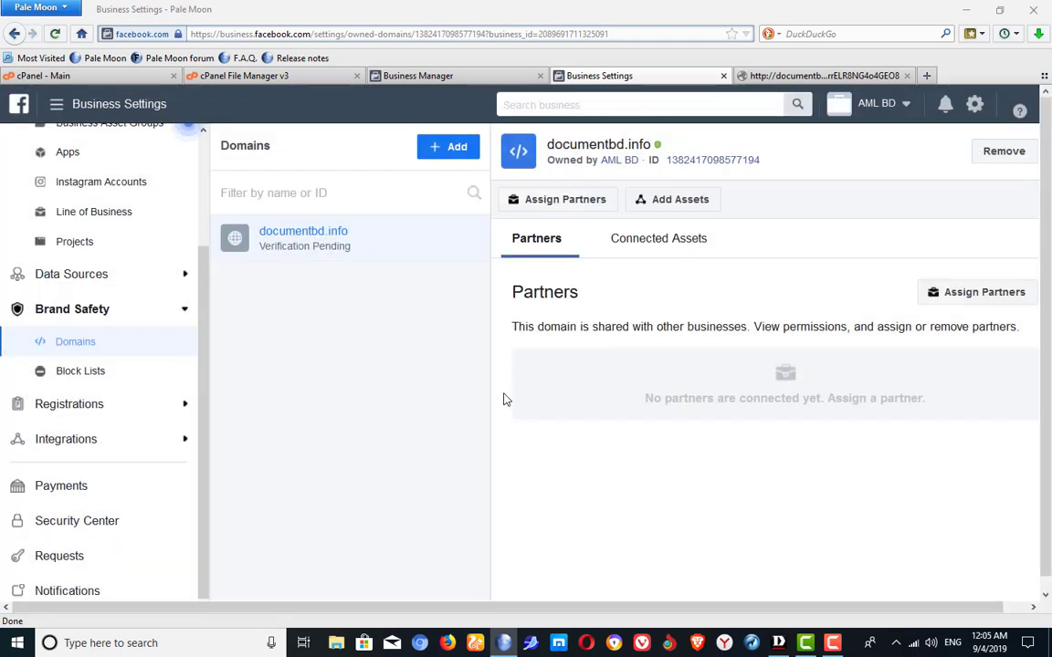